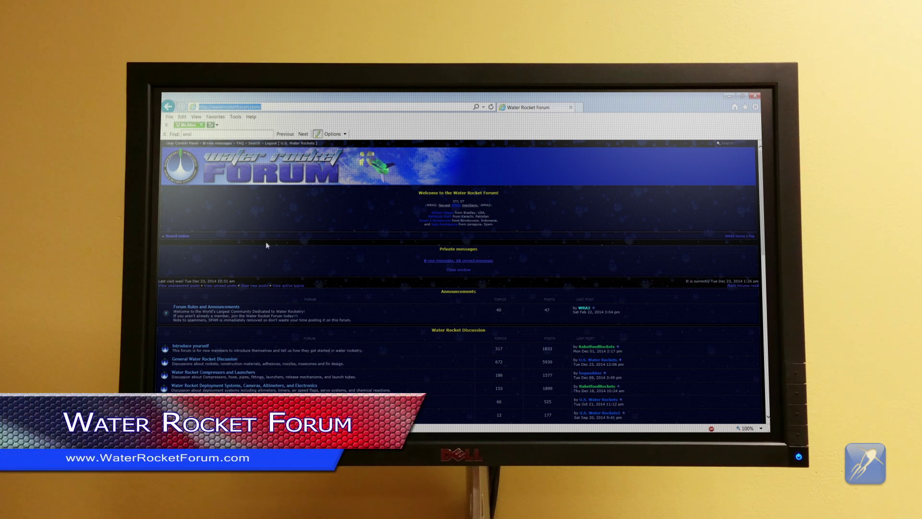
From General Water Rocket Discussion, open the Cheezy Water Rocket Toy with Potential thread and play its video.
click(227, 362)
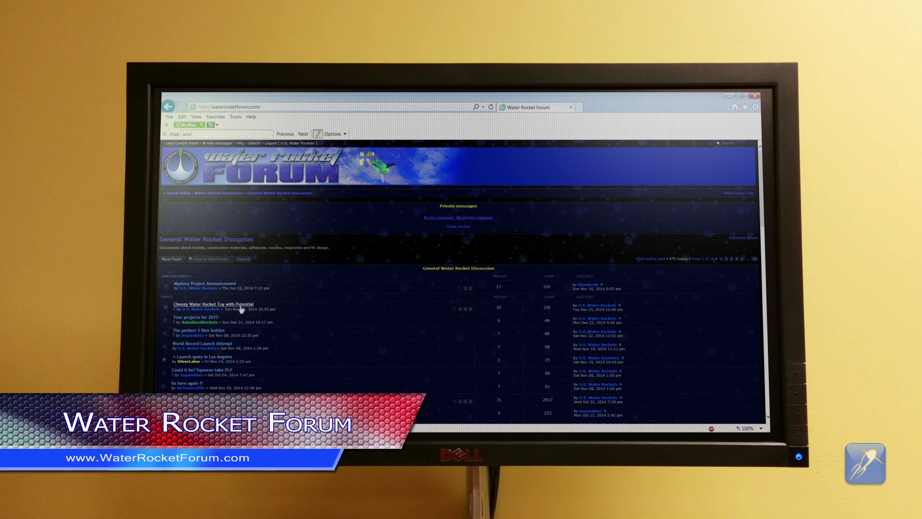
click(241, 308)
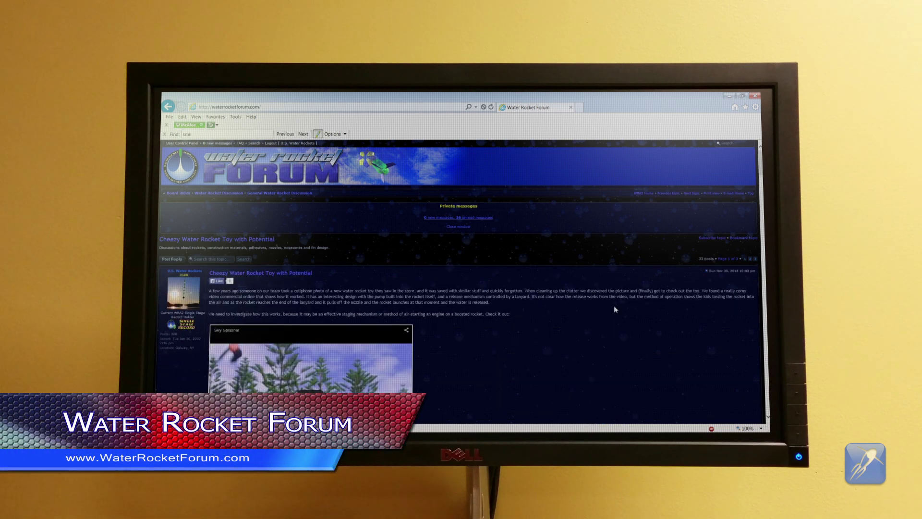
scroll(613, 306, down, 3)
scroll(614, 306, down, 3)
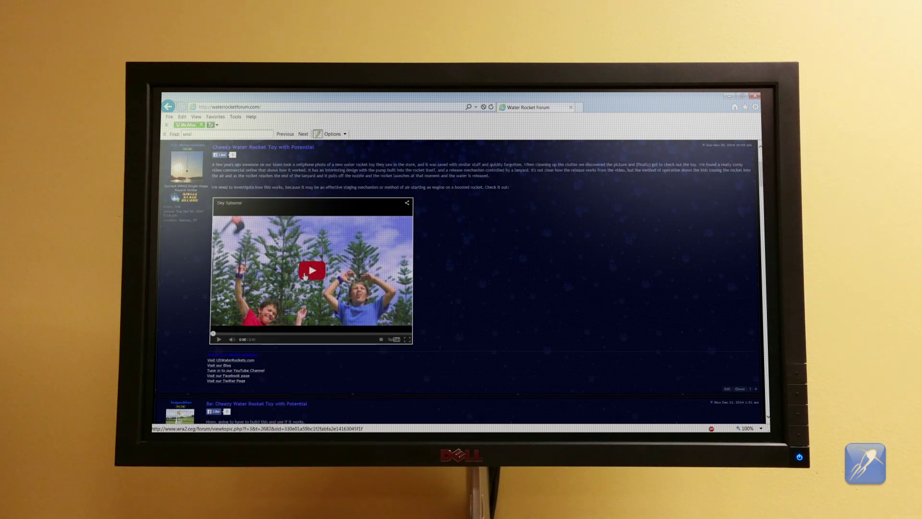
click(306, 275)
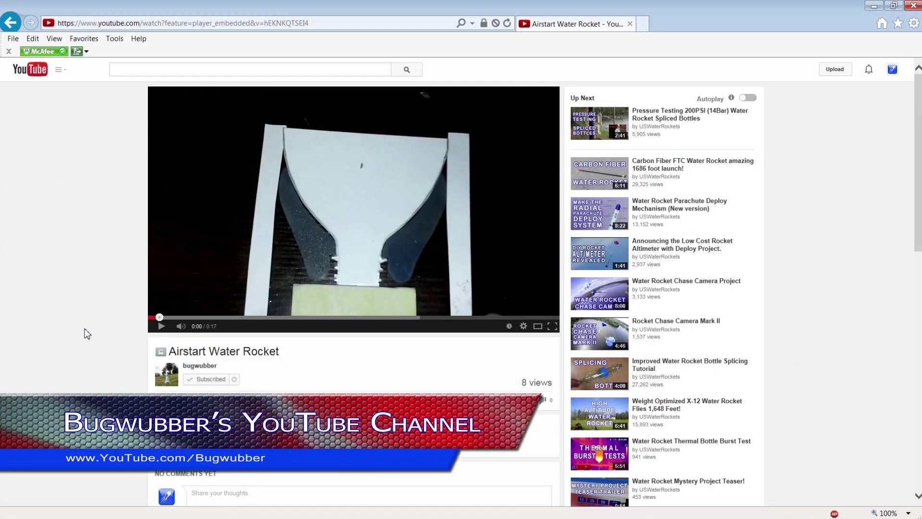
Start bugwubber's Airstart Water Rocket video on its YouTube watch page.
click(160, 327)
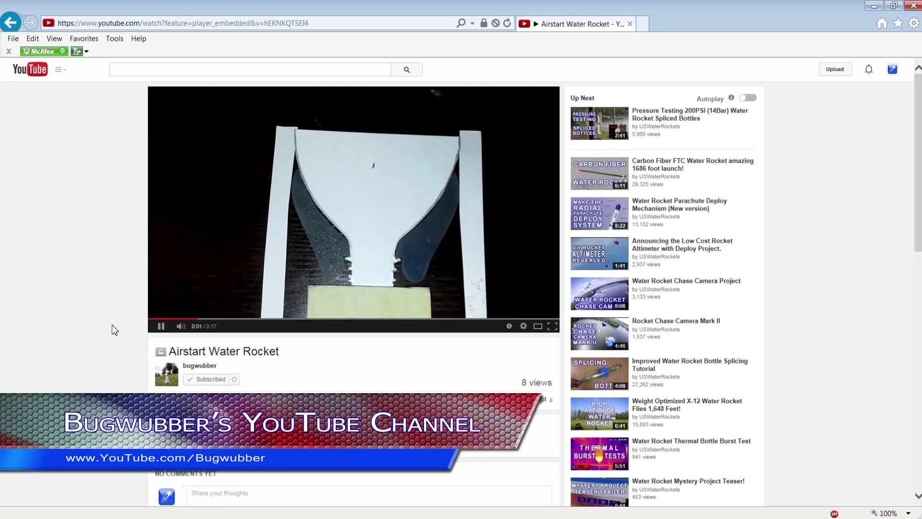